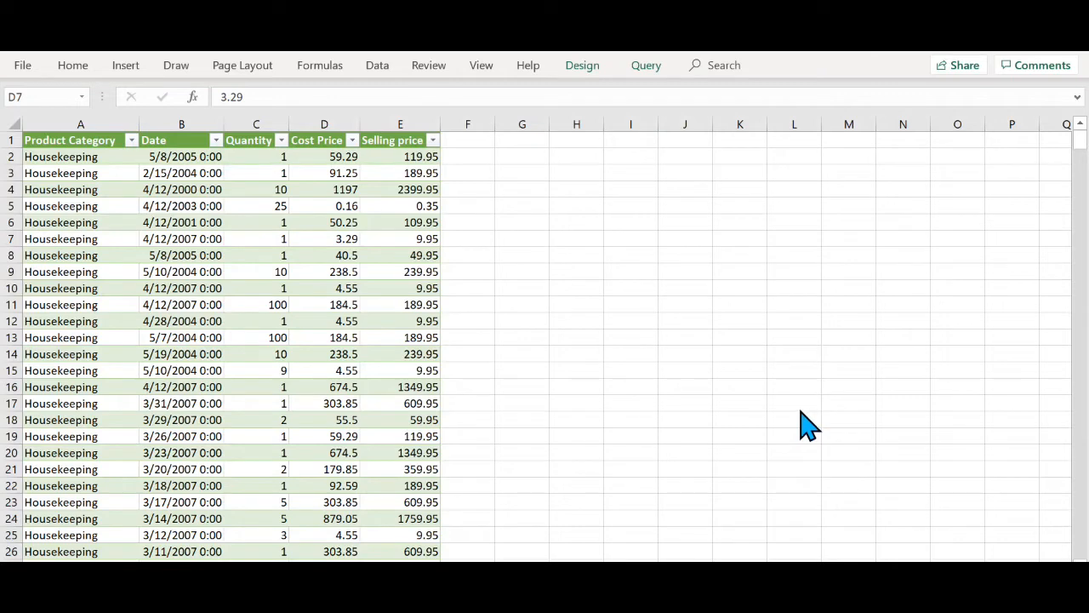
# - Open the product table in the Power Query Editor and change the Cost Price column to Whole Number, replacing the current conversion
pyautogui.click(319, 240)
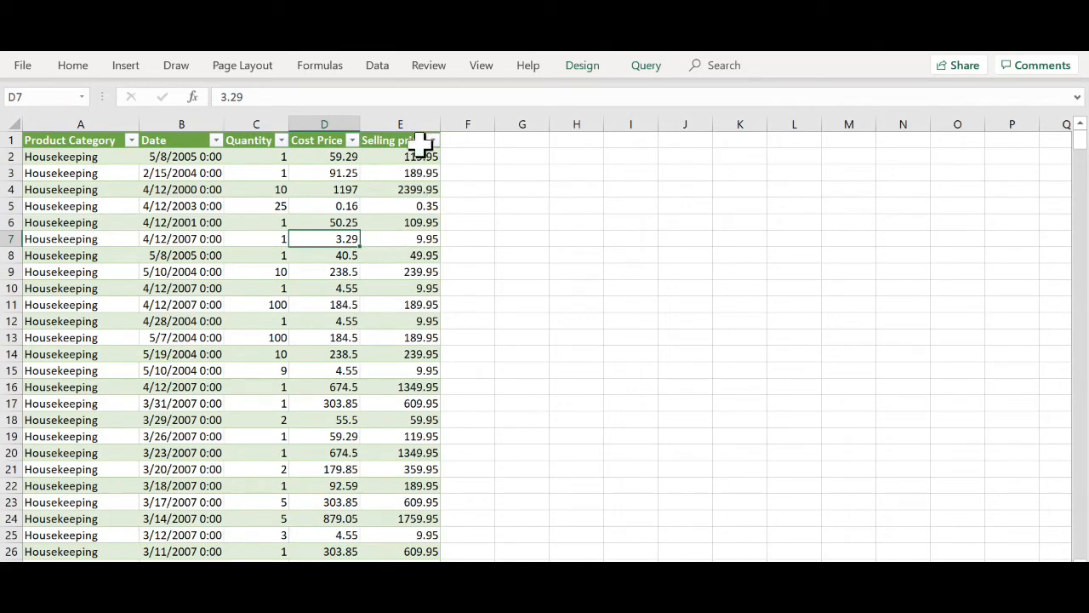
pyautogui.click(376, 68)
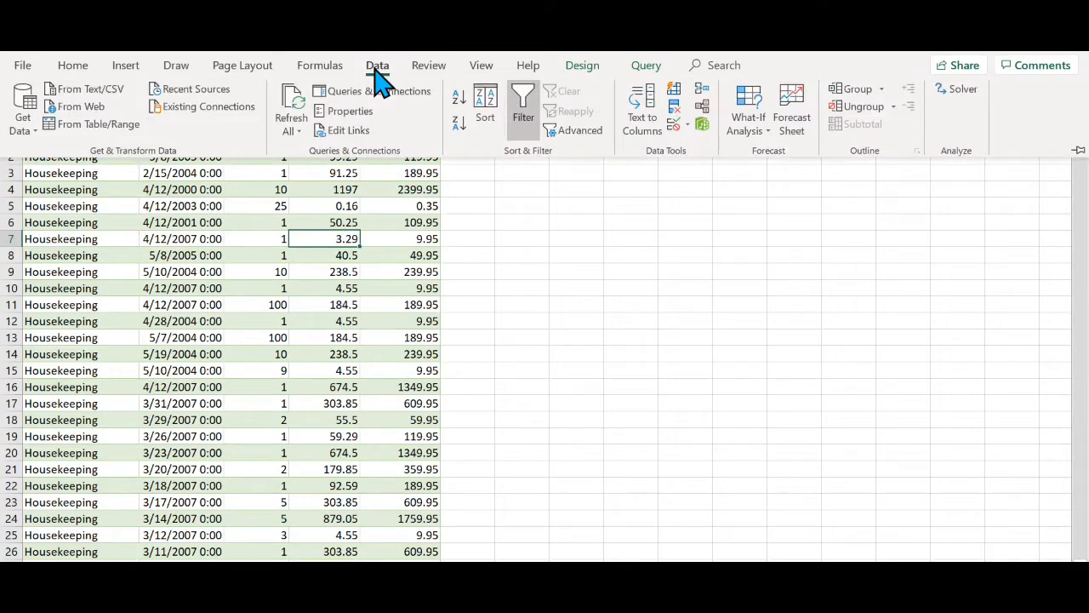
pyautogui.click(121, 126)
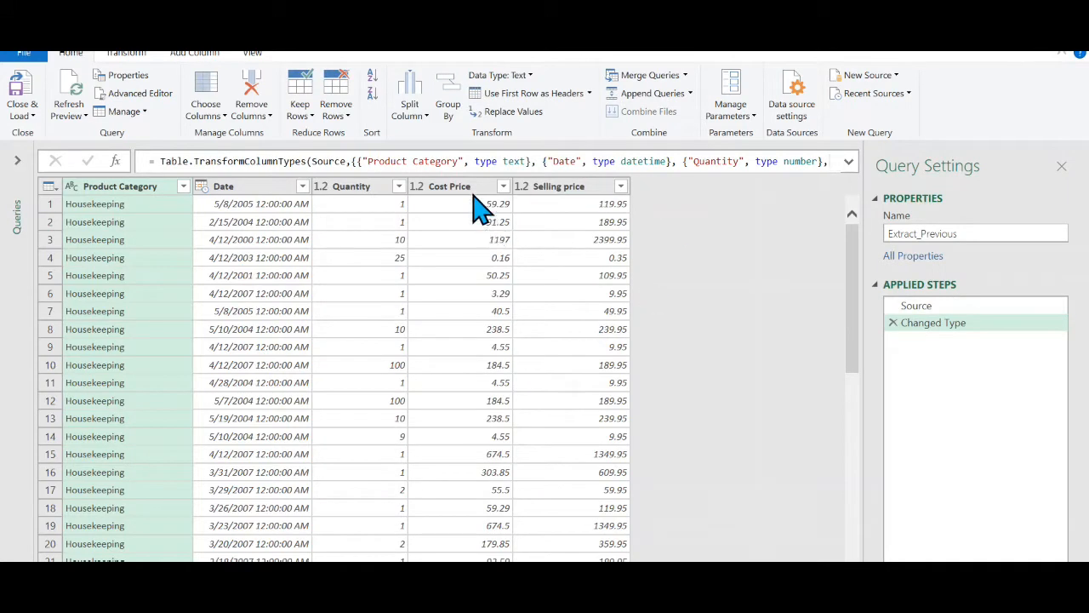
pyautogui.click(417, 186)
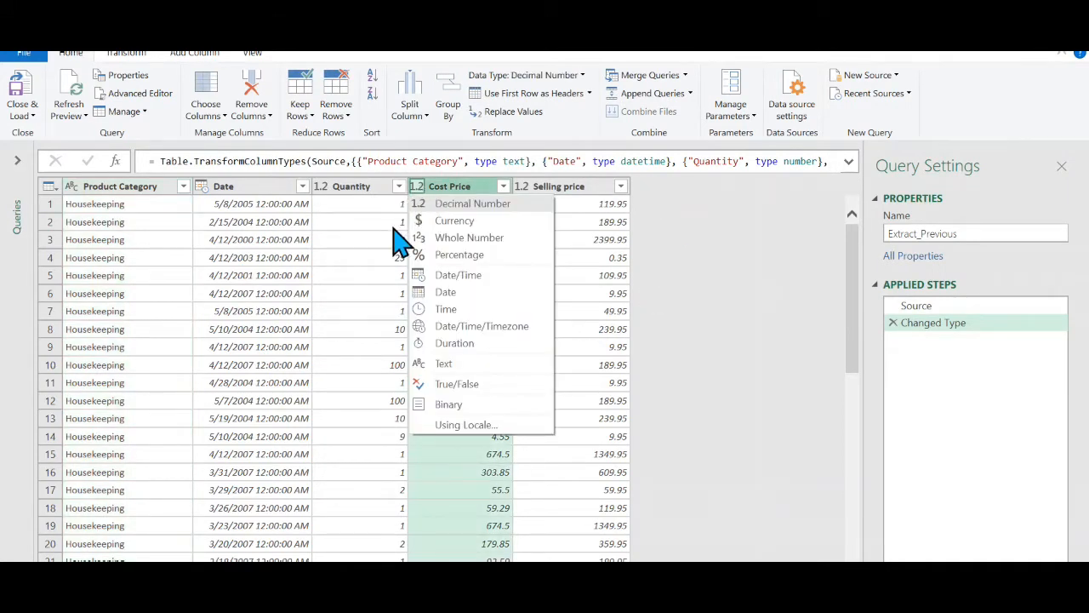
pyautogui.click(439, 238)
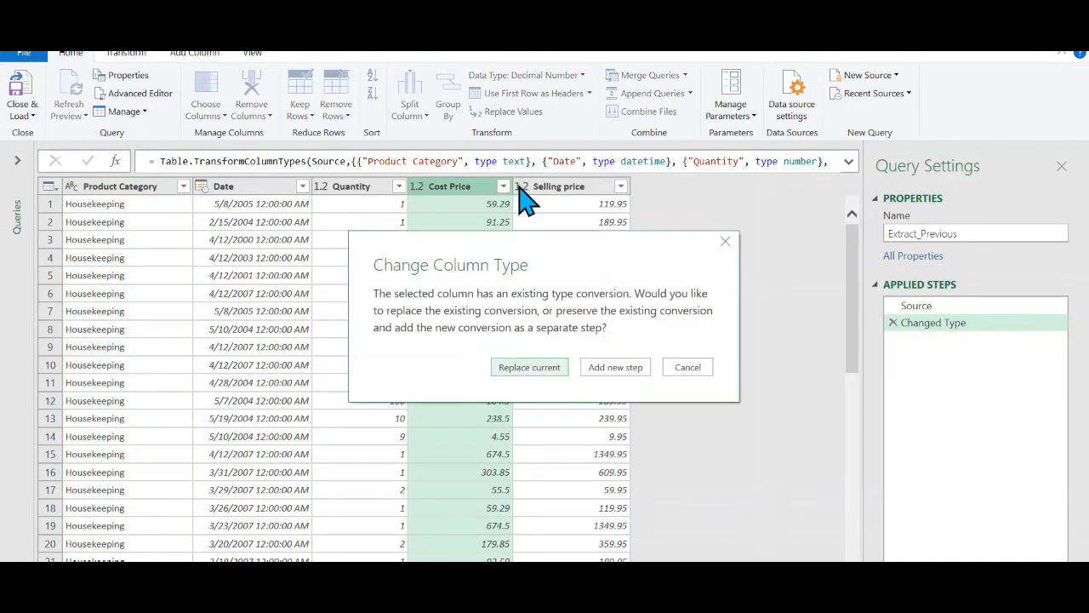
pyautogui.click(538, 366)
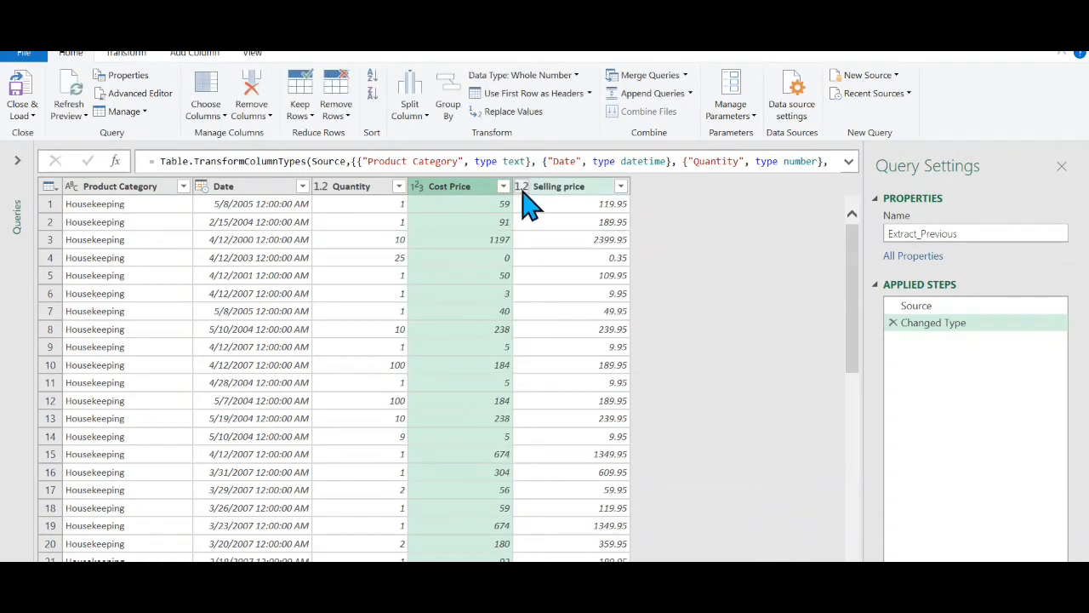
# - Change the Selling price column's data type to Whole Number, replacing the current type conversion
pyautogui.click(521, 187)
pyautogui.click(547, 236)
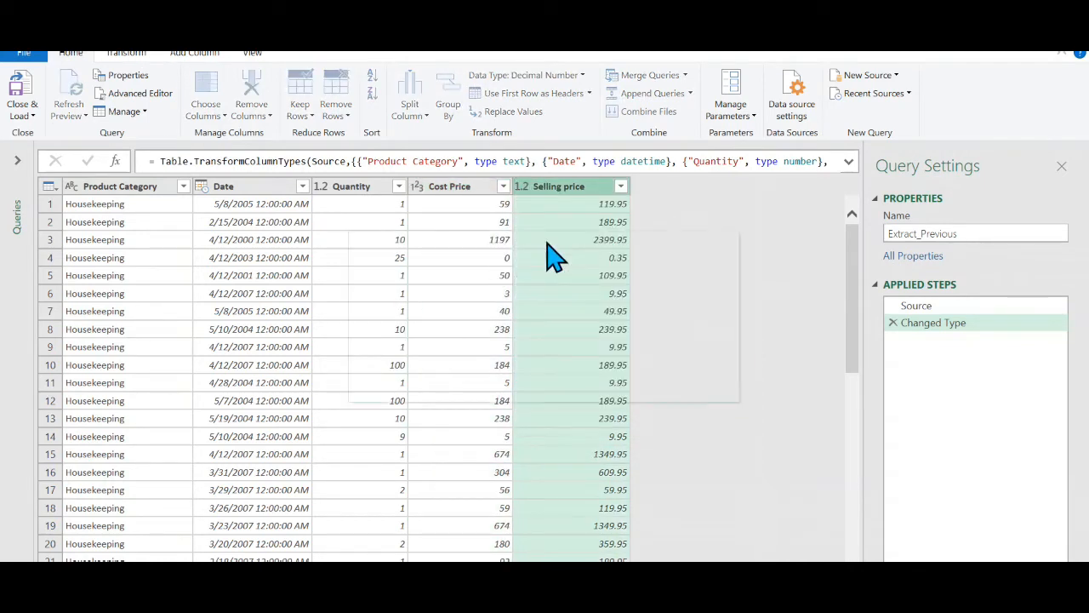
pyautogui.click(526, 368)
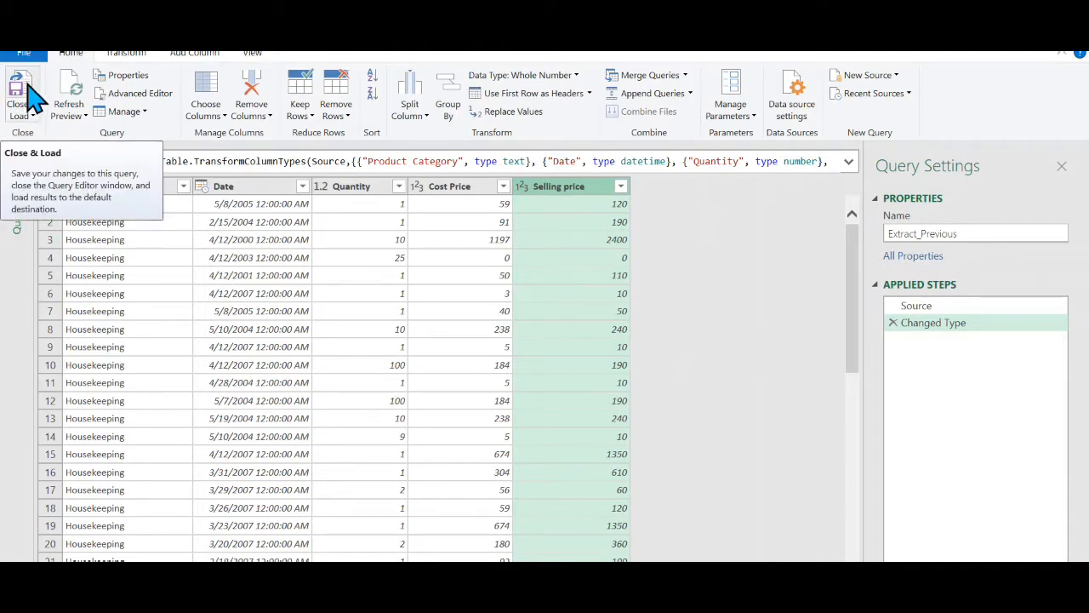
# - Bring up the Close & Load To import options for the query and cancel the import
pyautogui.click(32, 116)
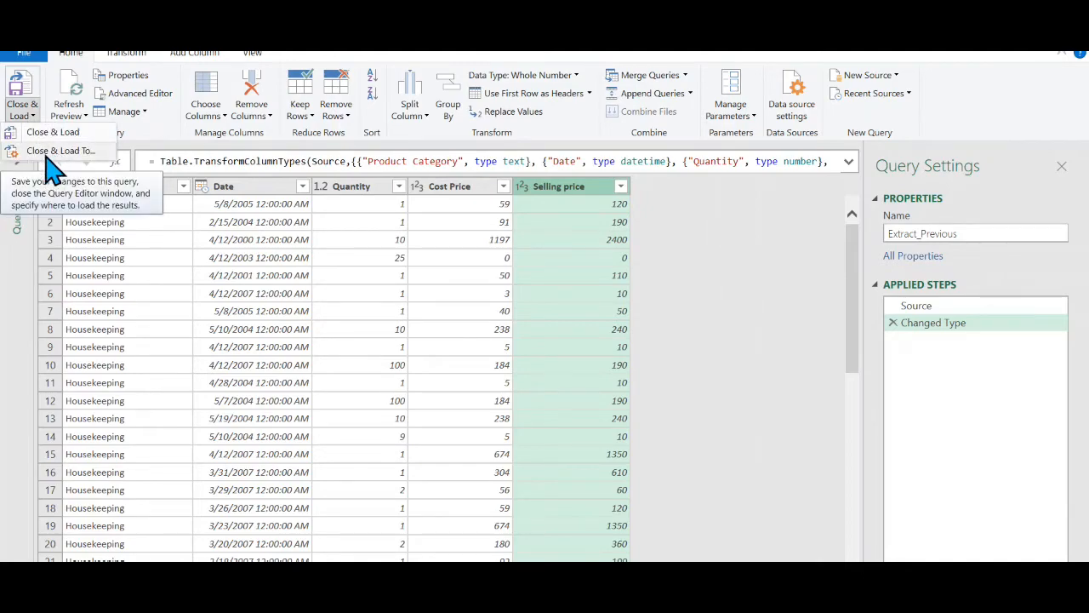
pyautogui.click(48, 151)
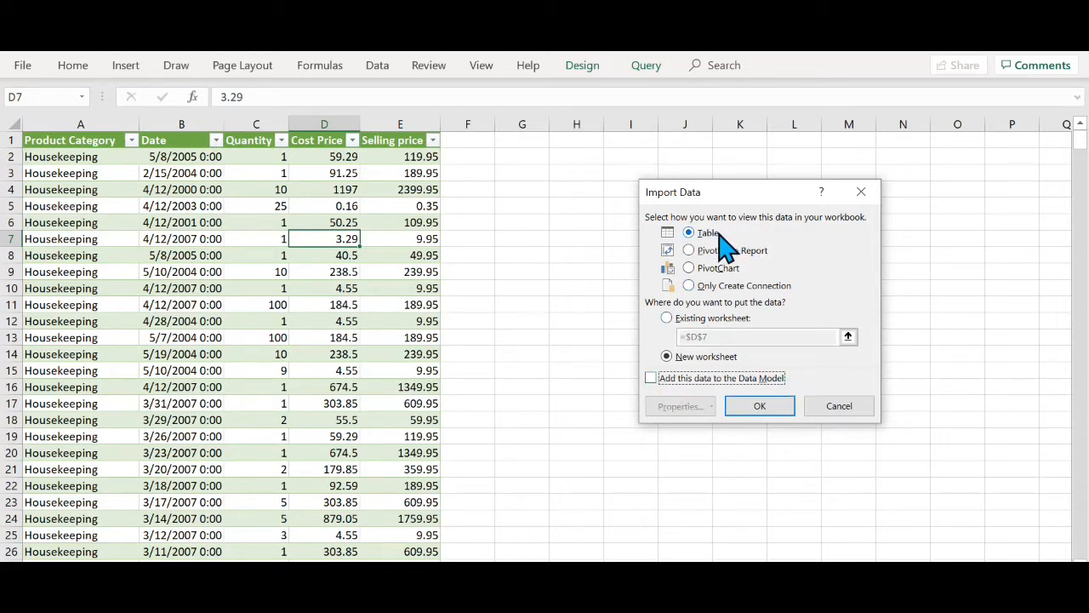
pyautogui.click(836, 405)
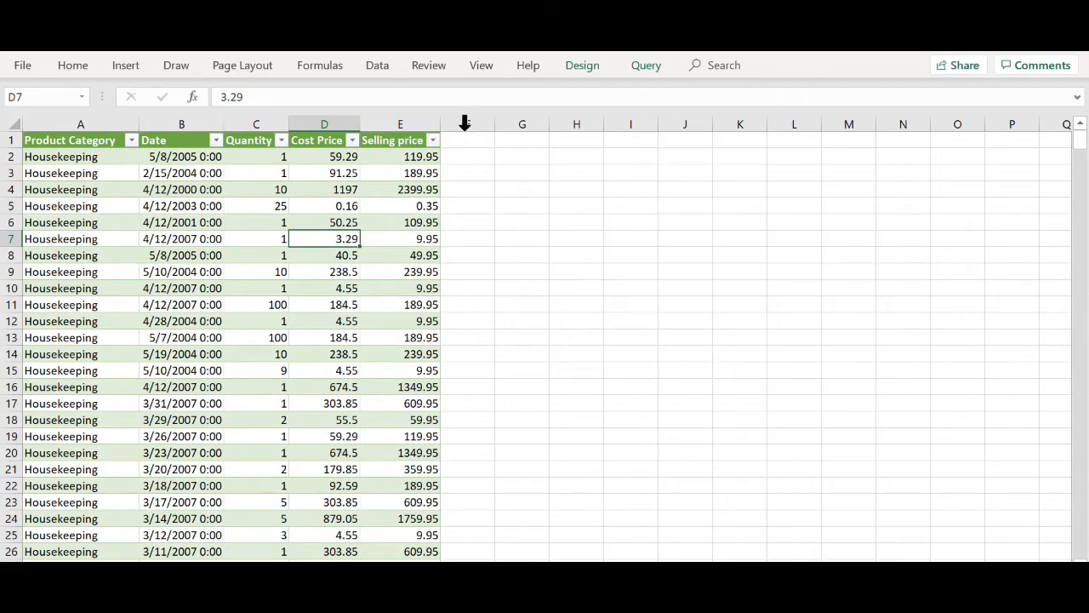
# - Load the product table into the Power Query Editor again and set Cost Price to Whole Number, replacing the current conversion
pyautogui.click(377, 68)
pyautogui.click(131, 136)
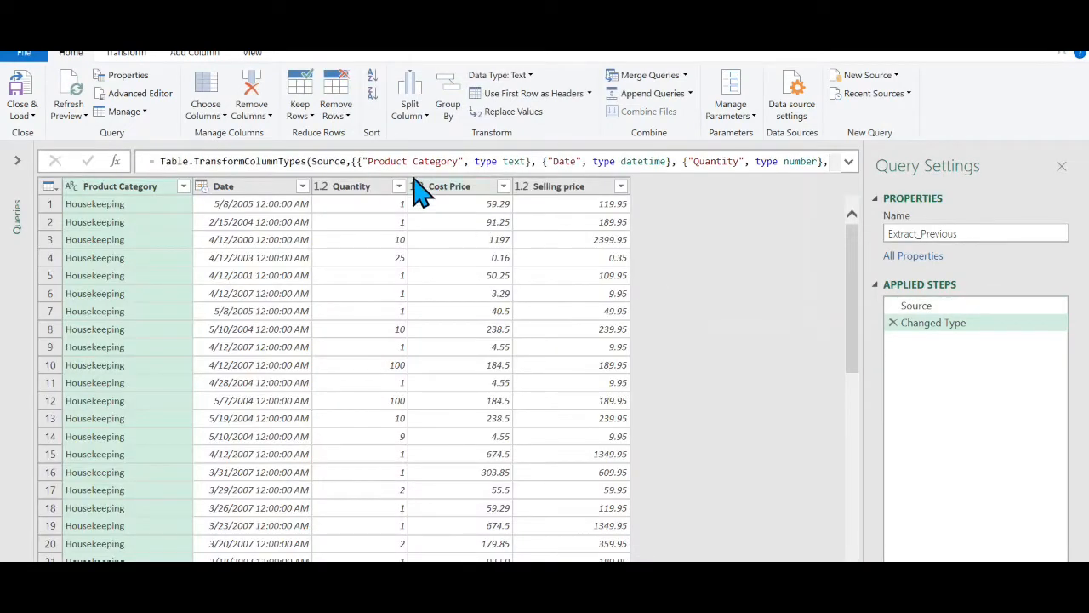
pyautogui.click(417, 186)
pyautogui.click(417, 187)
pyautogui.click(419, 243)
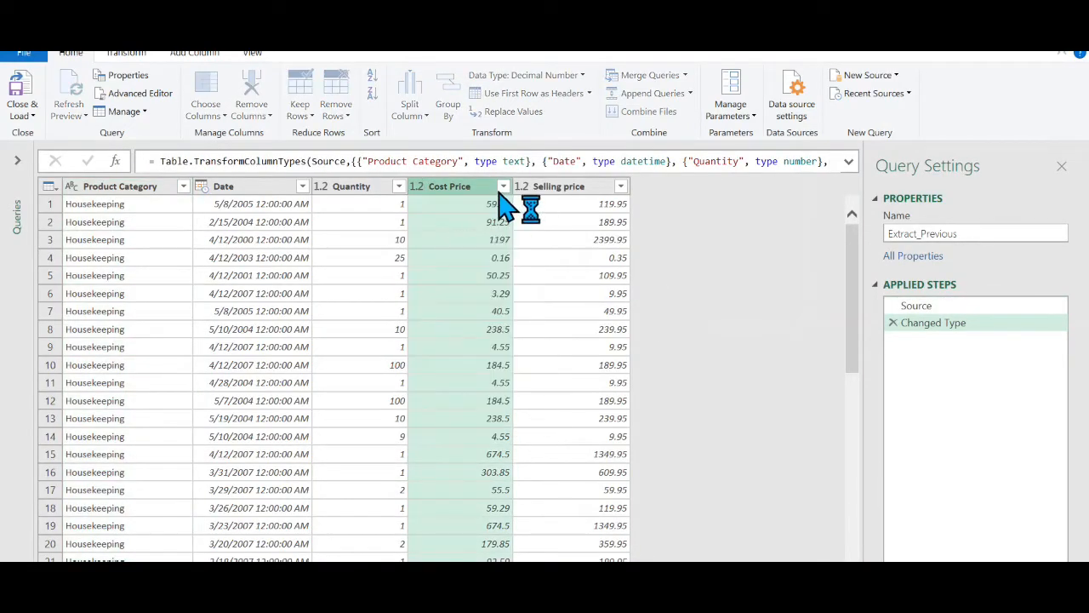
pyautogui.click(543, 367)
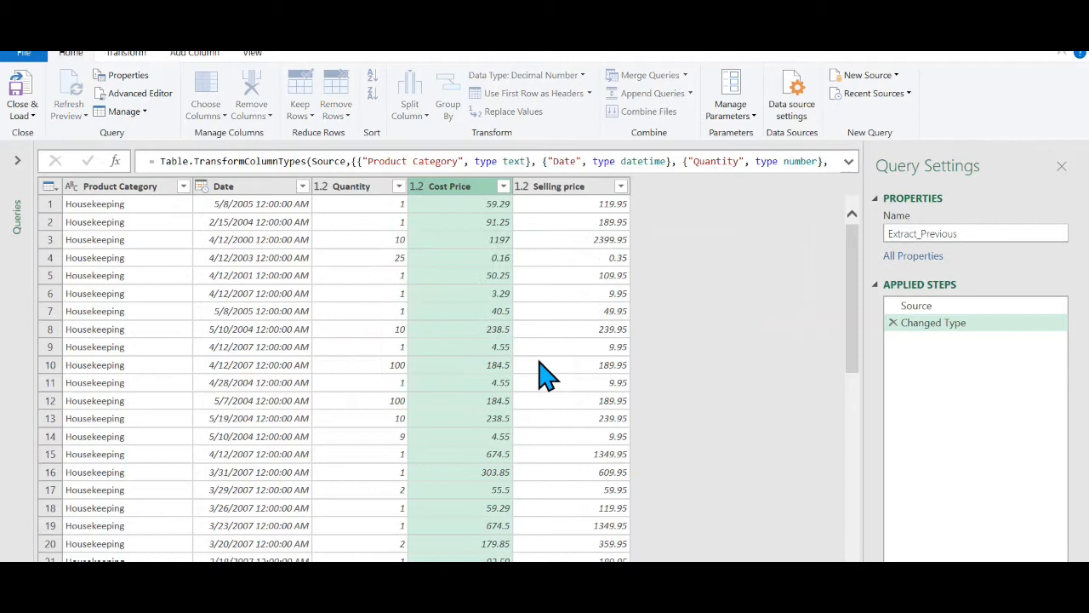
# - Set the Selling price column's data type to Whole Number, replacing its existing conversion
pyautogui.click(521, 186)
pyautogui.click(549, 241)
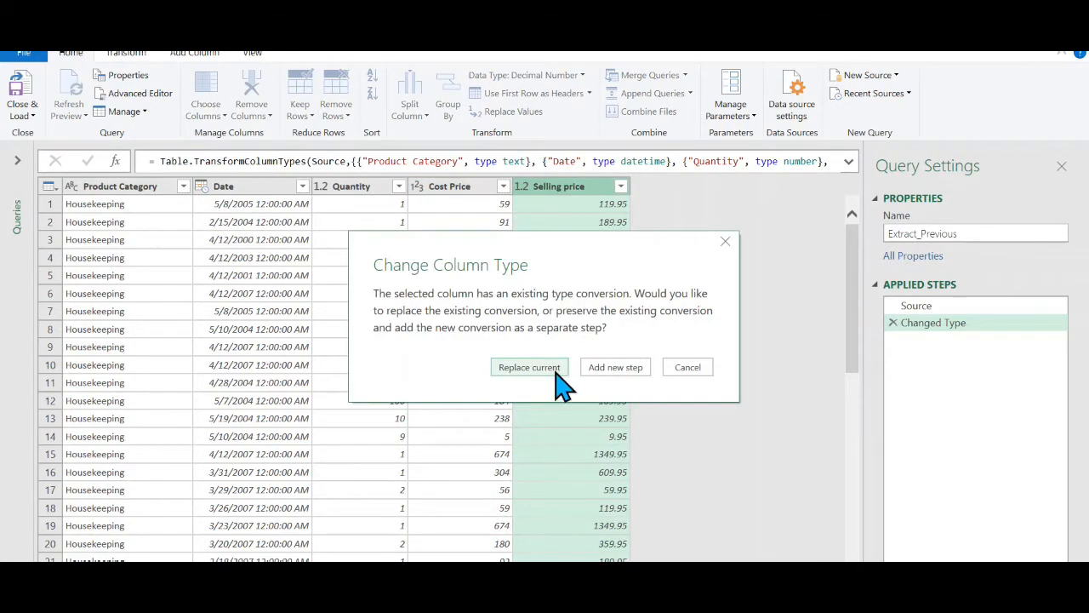
pyautogui.click(529, 367)
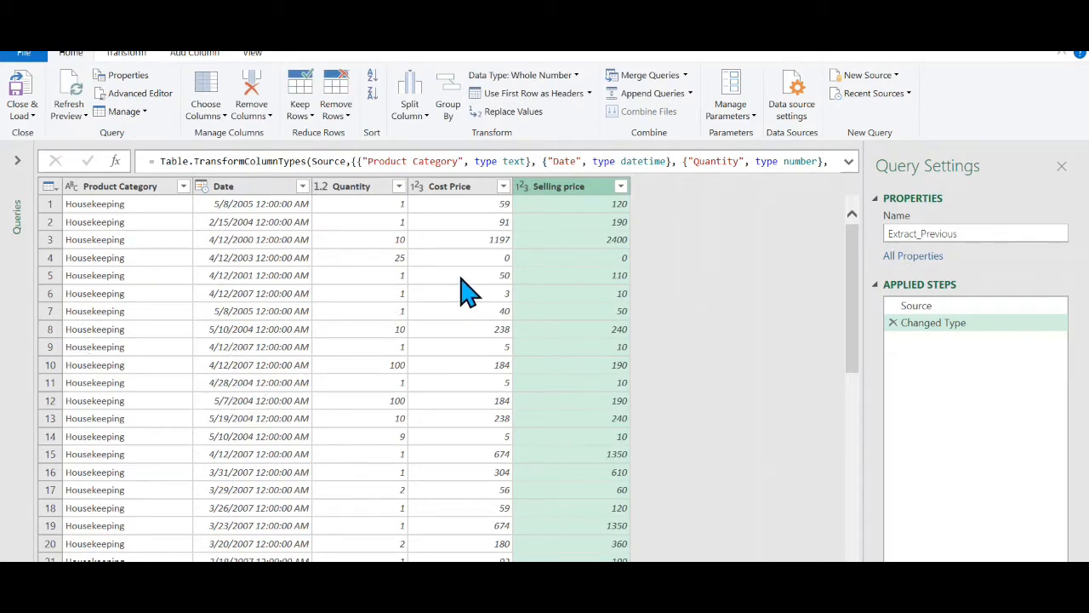
# - Close the query editor, load the query to its default destination, and select a Quantity cell in the loaded table
pyautogui.click(20, 94)
pyautogui.click(635, 253)
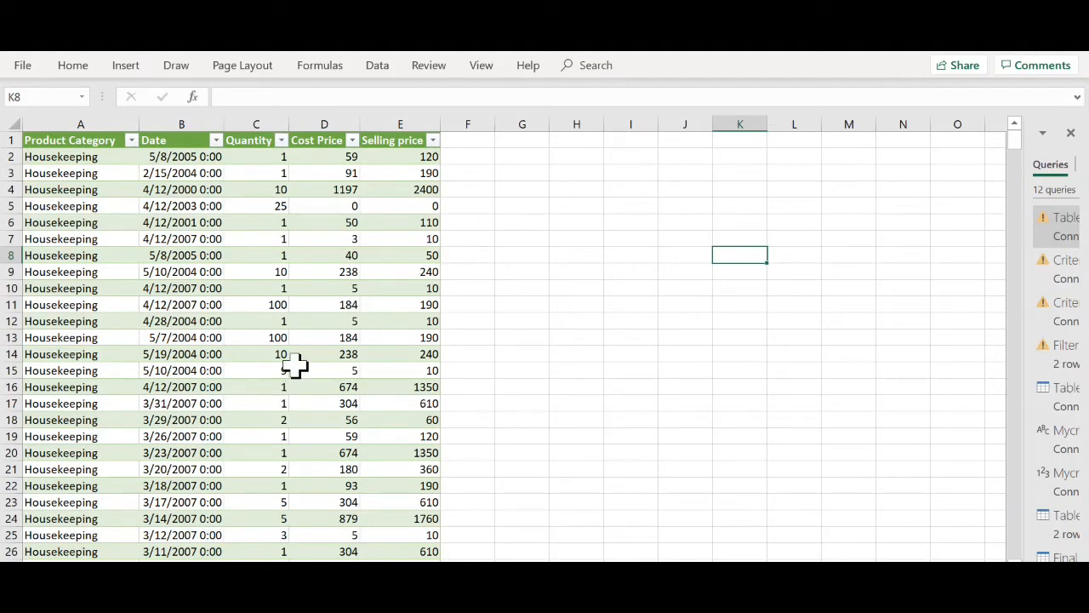
pyautogui.click(267, 224)
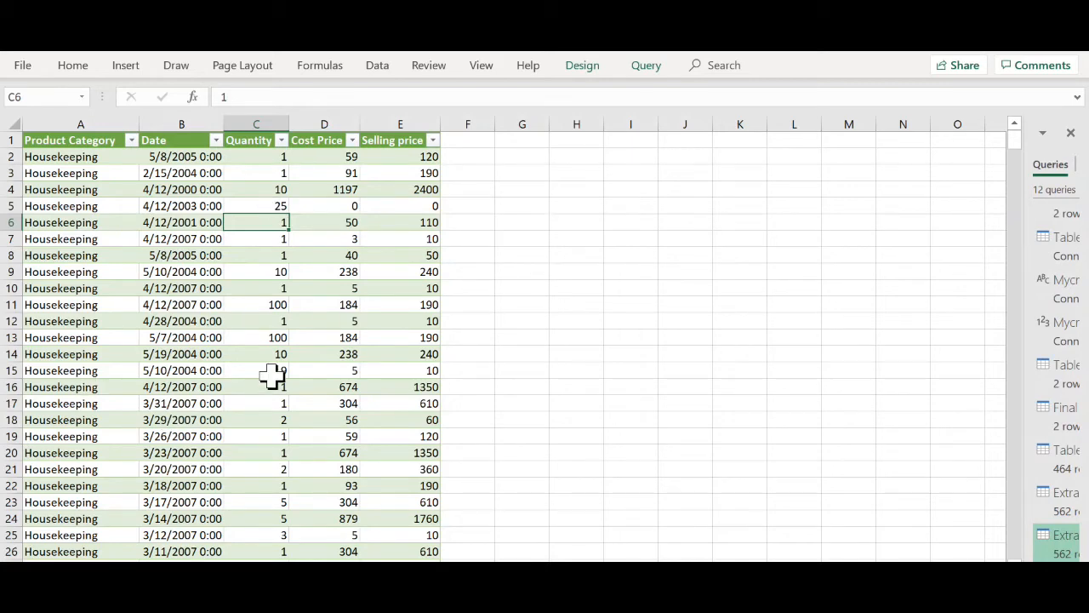
# - In the global Query Options, specify custom default load settings with both Load to worksheet and Load to Data Model off
pyautogui.click(377, 68)
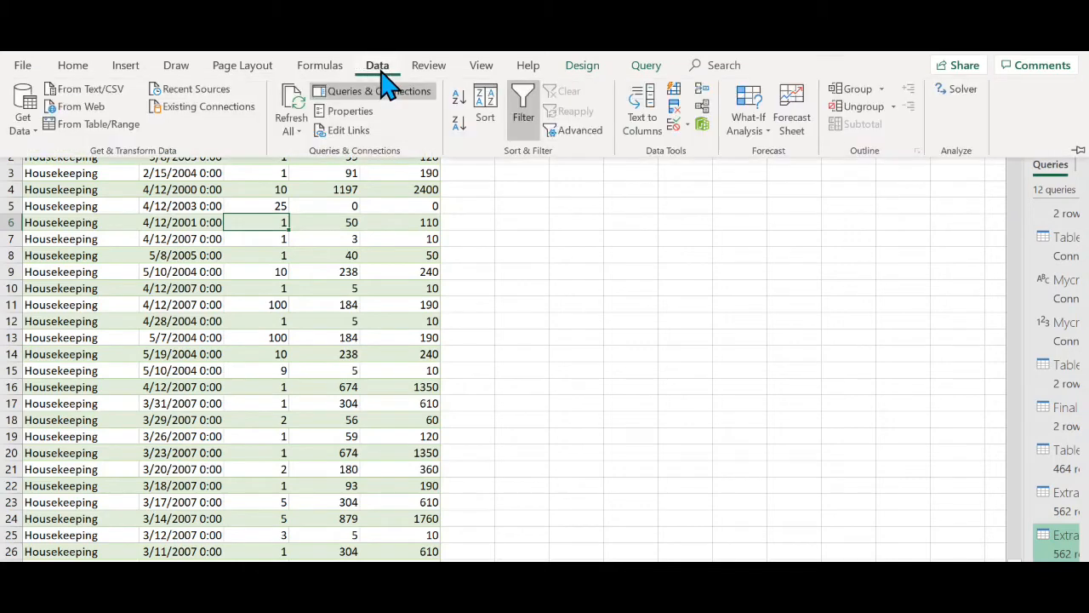
pyautogui.click(38, 141)
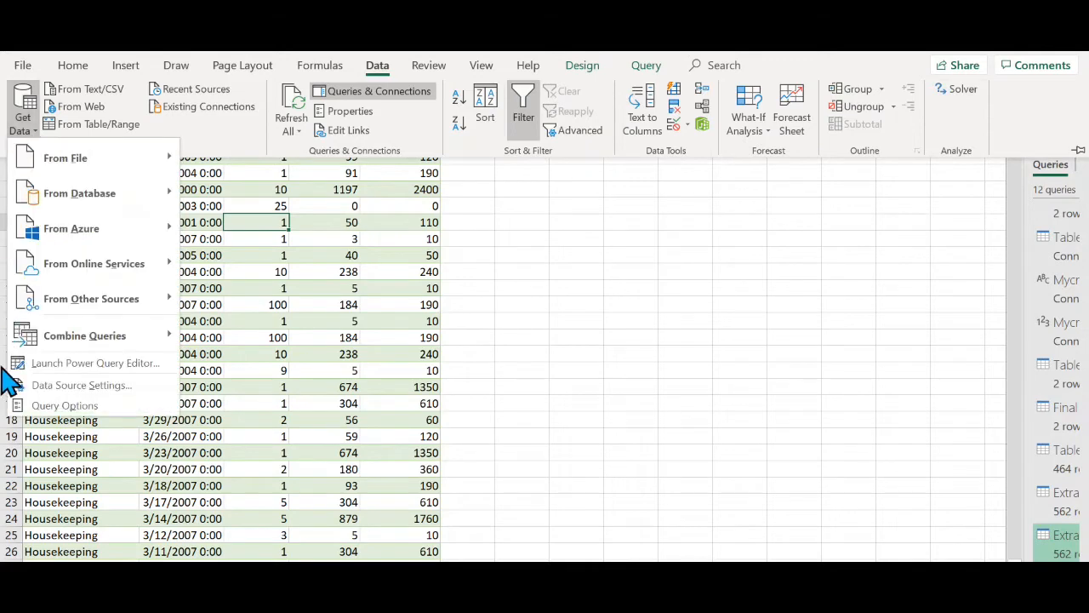
pyautogui.click(126, 408)
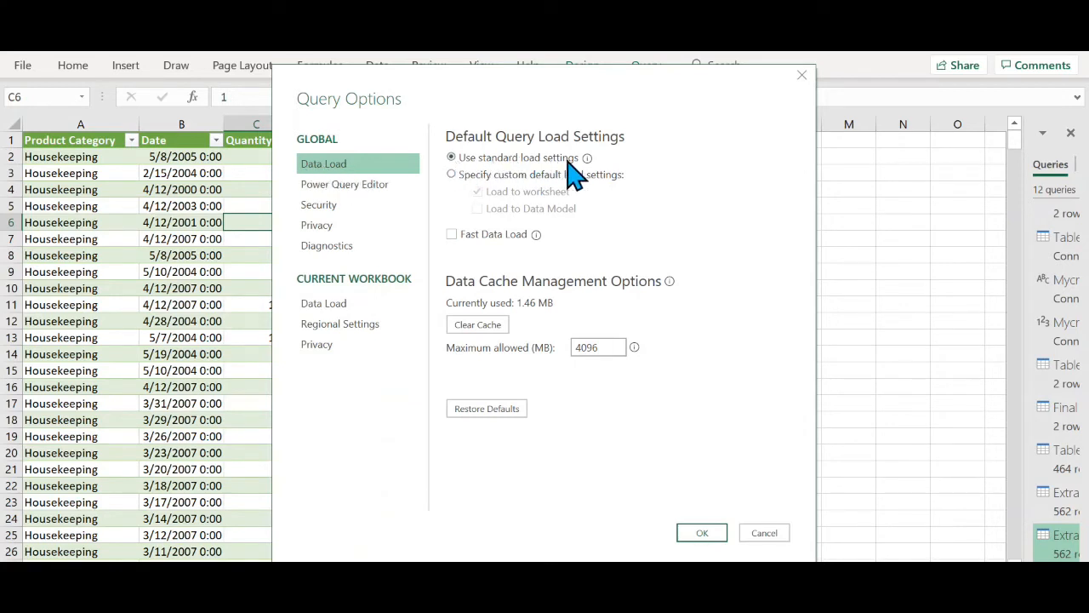
pyautogui.moveTo(588, 162)
pyautogui.click(451, 175)
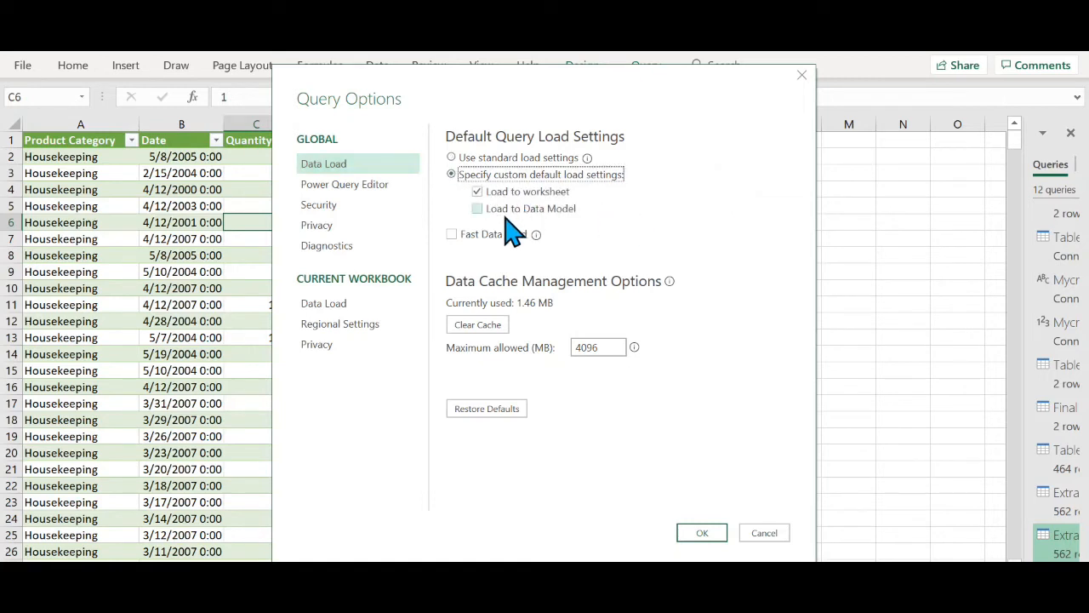
pyautogui.click(477, 192)
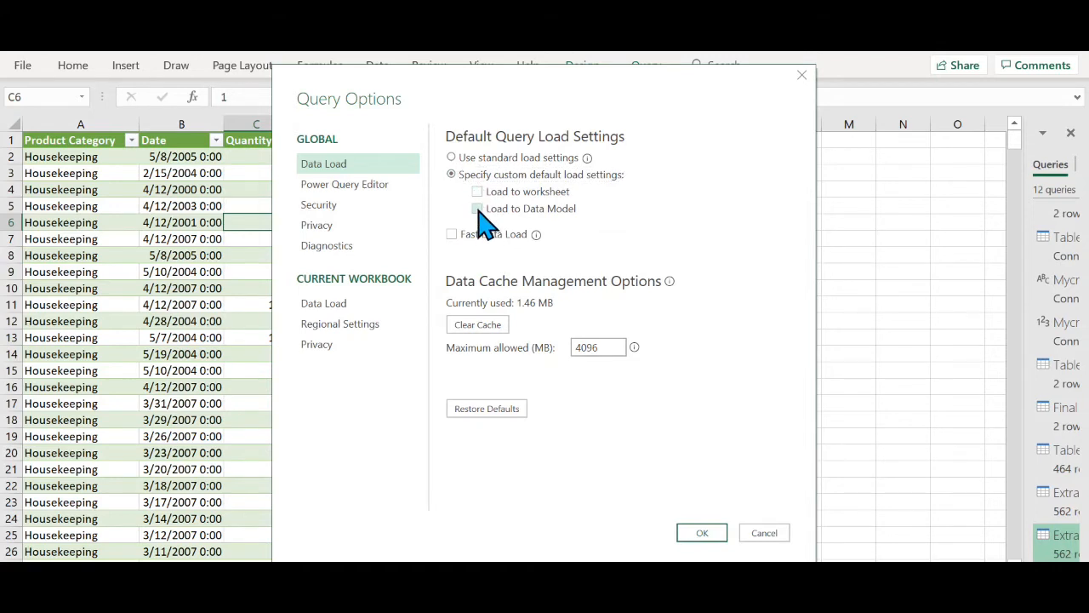
pyautogui.click(703, 538)
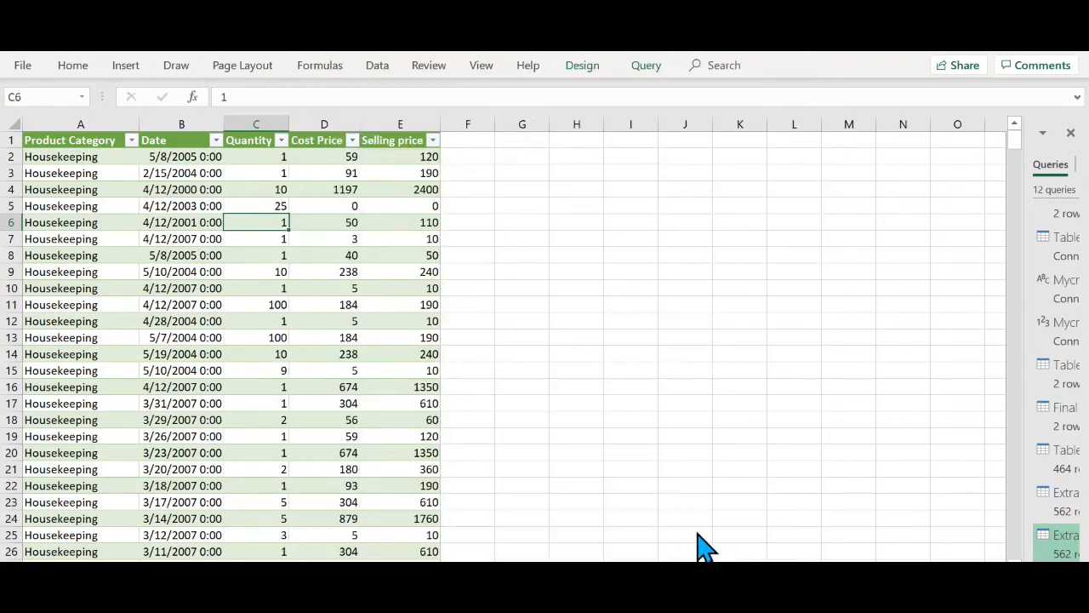
# - Create a query from the loaded table with Cost Price as Currency, replacing the current conversion, and load it to the default destination
pyautogui.click(312, 188)
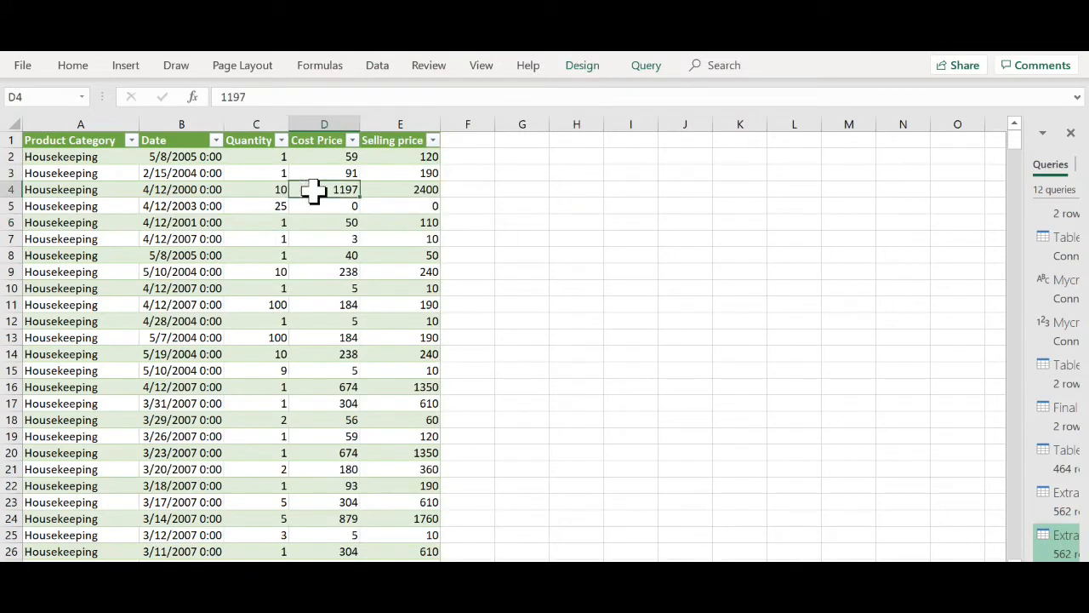
pyautogui.click(380, 68)
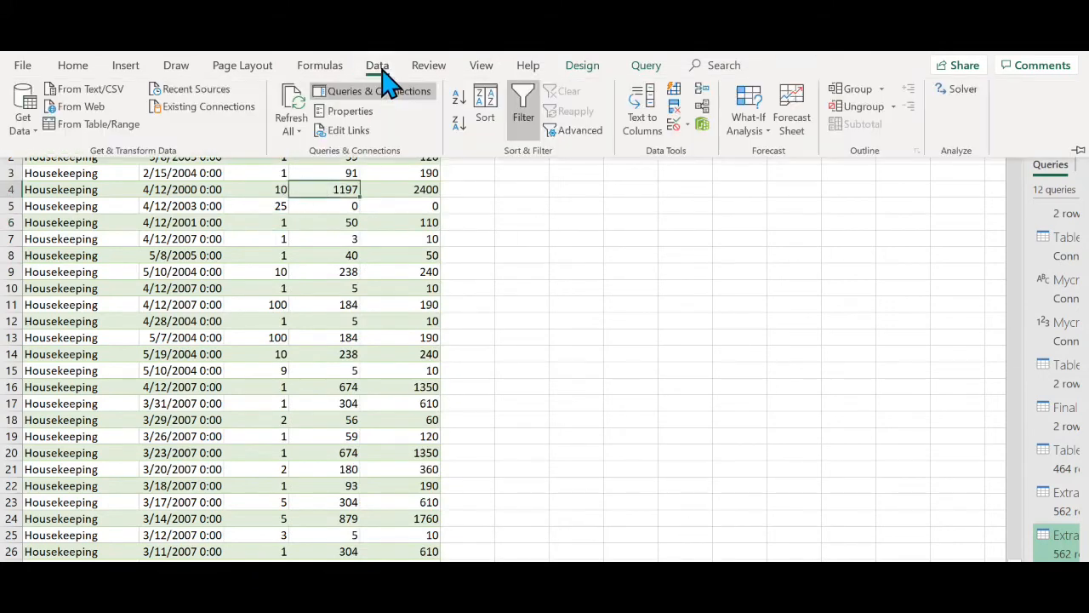
pyautogui.click(120, 137)
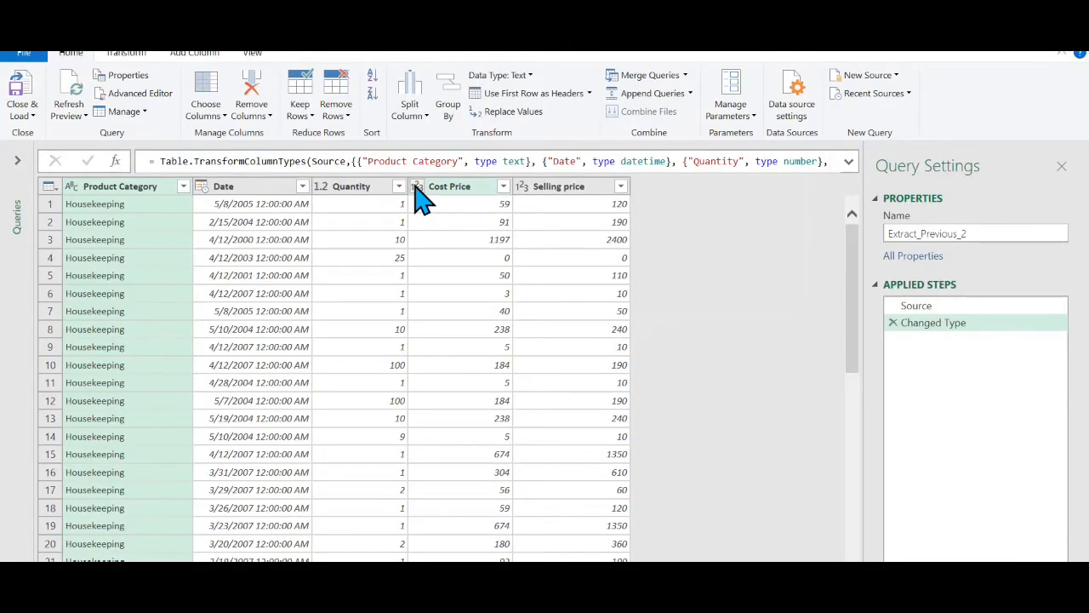
pyautogui.click(416, 190)
pyautogui.click(416, 186)
pyautogui.click(451, 236)
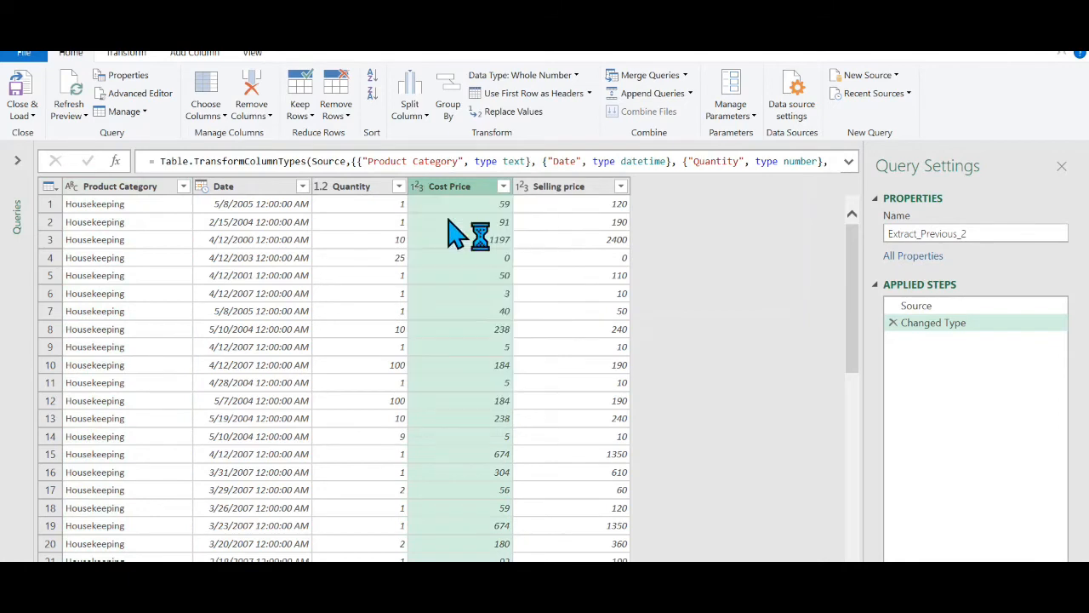
pyautogui.click(502, 367)
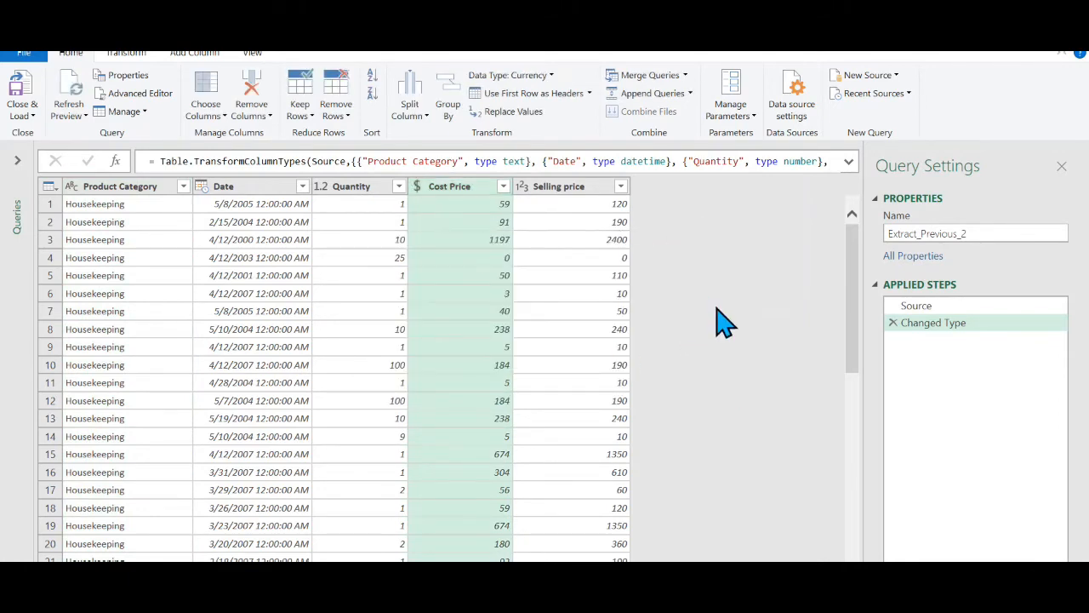
pyautogui.click(28, 83)
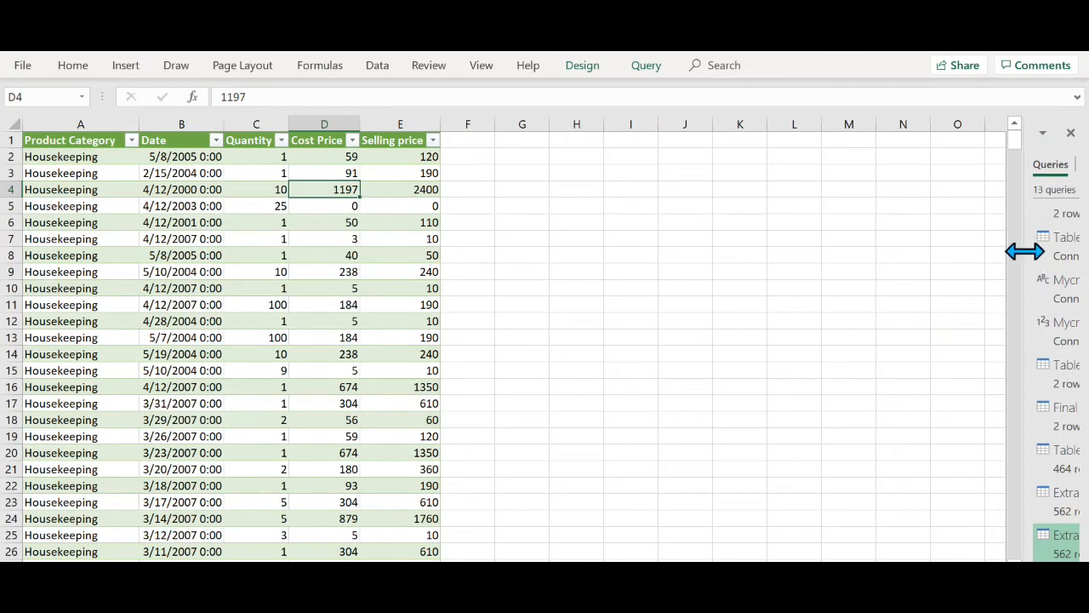
# - Widen the Queries & Connections list, select the Extract_Previous_2 query, and preview the Table28 (3) query's details
pyautogui.moveTo(1025, 250); pyautogui.dragTo(846, 261)
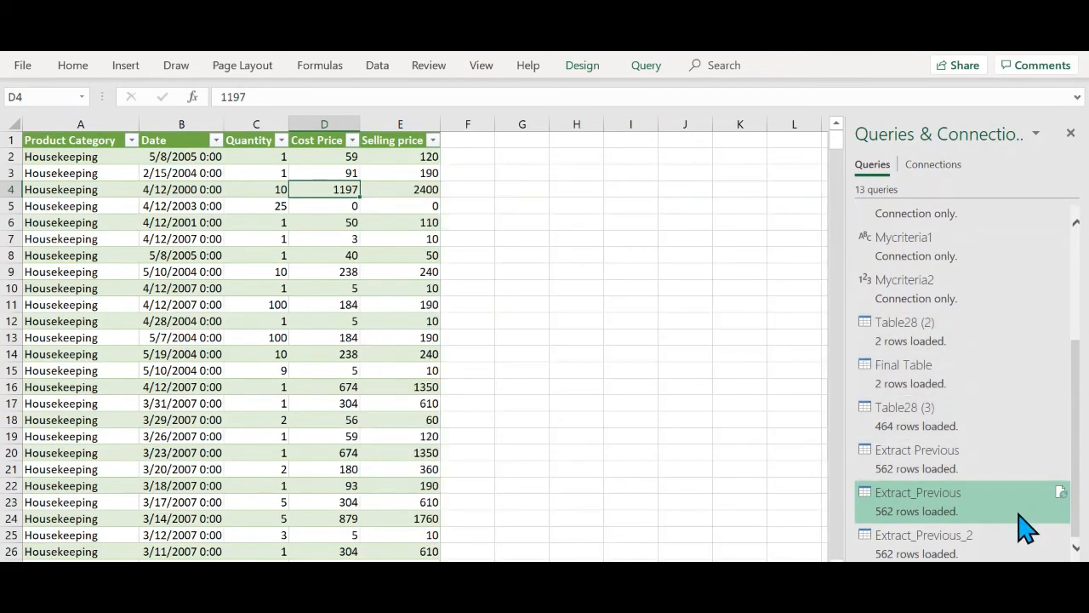
pyautogui.click(921, 550)
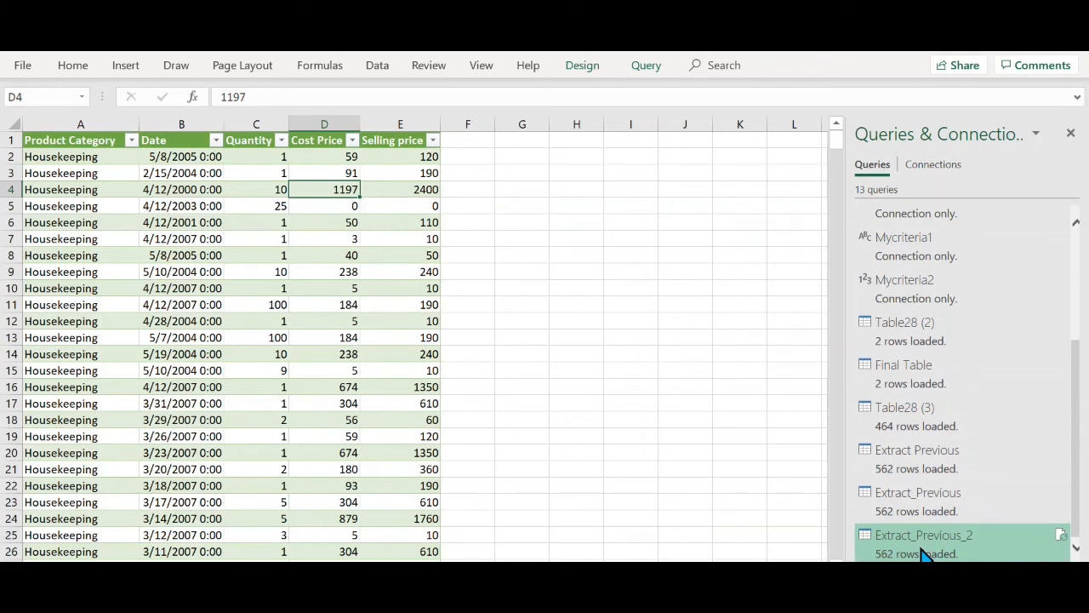
pyautogui.moveTo(1036, 438)
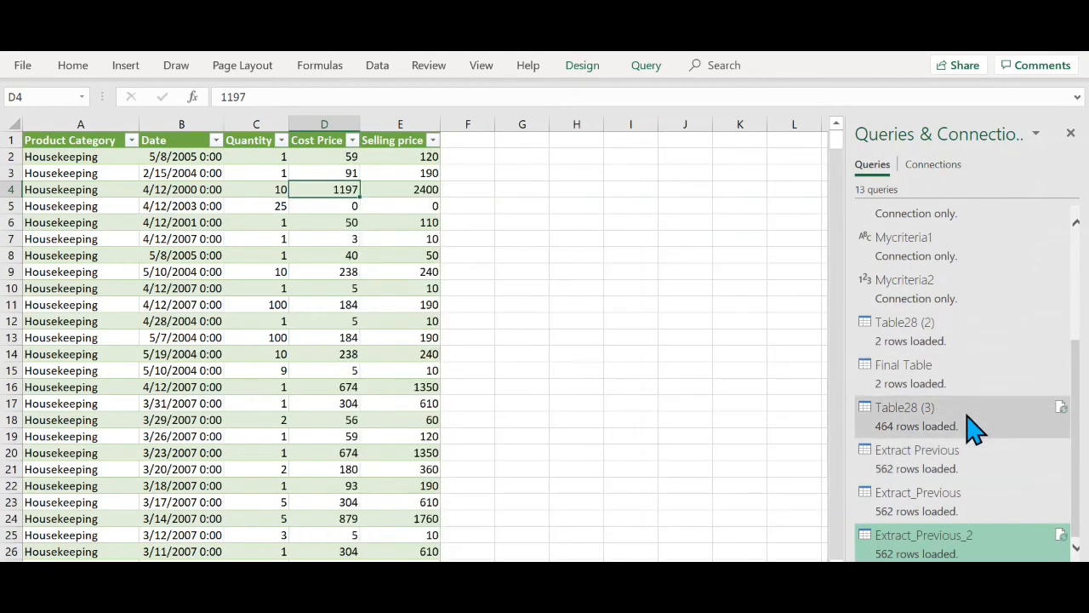
pyautogui.moveTo(975, 430)
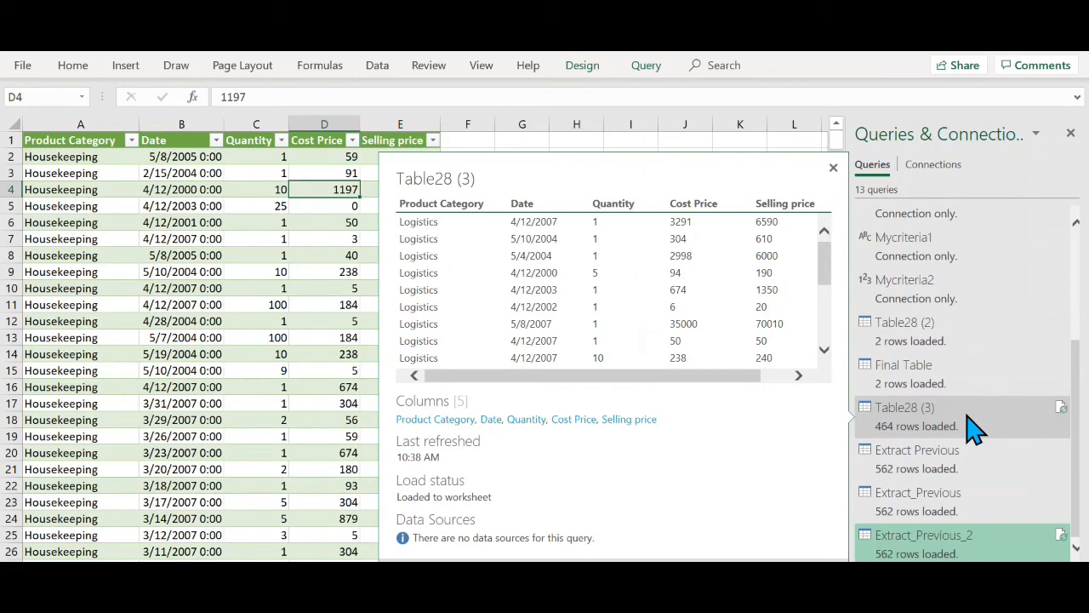